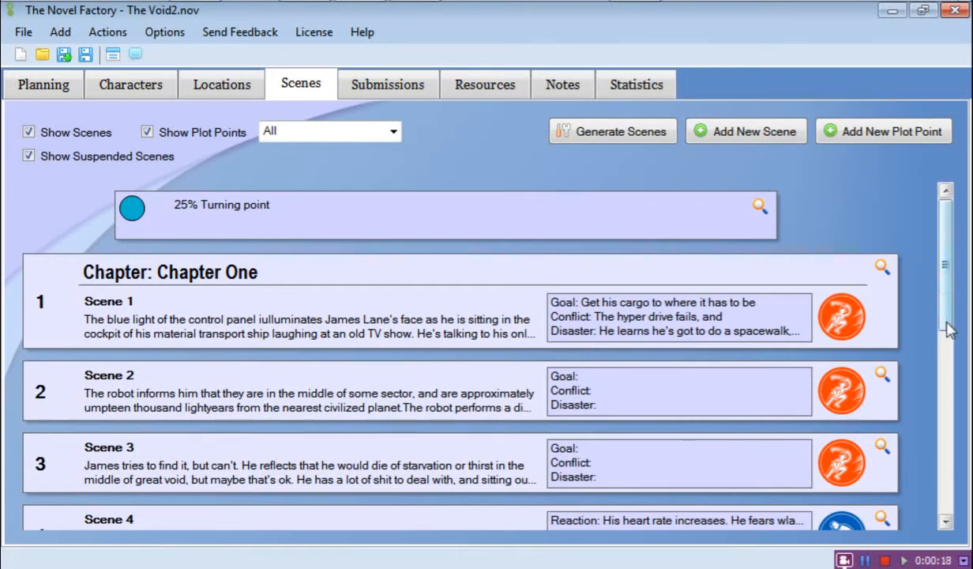
Move the 25% Turning point plot point below Scene 1, and return it above Chapter One
scroll(280, 392, "down", 1)
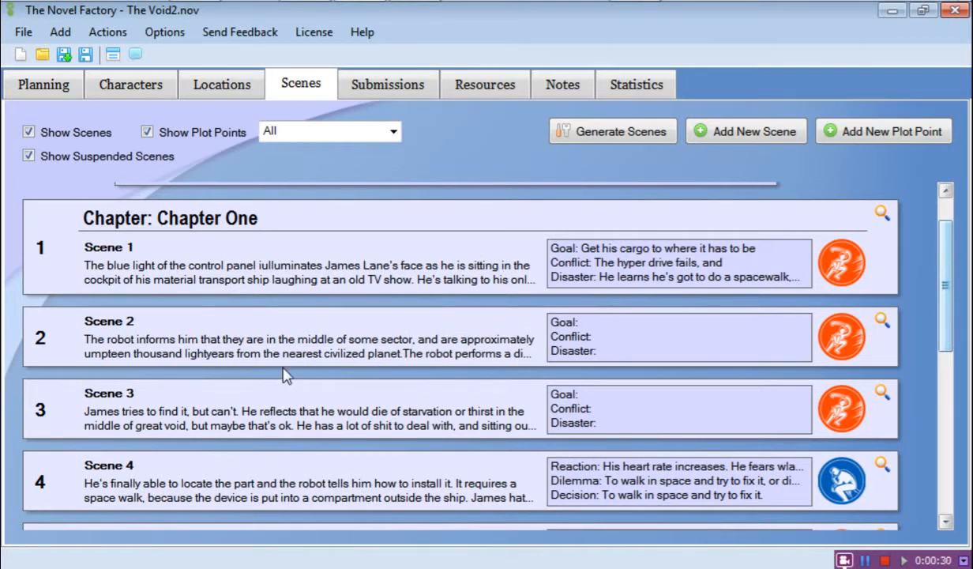
scroll(272, 363, "up", 1)
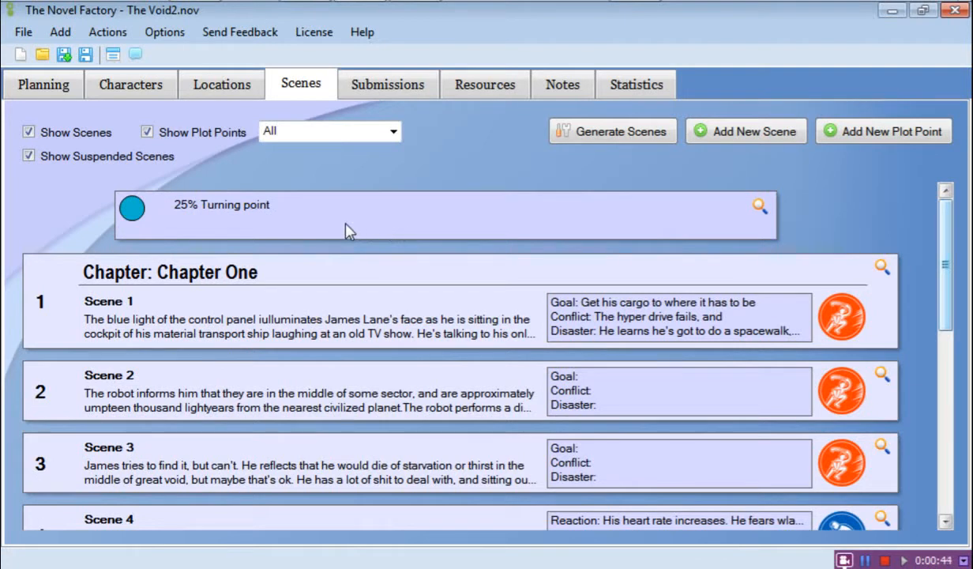
left_click_drag(363, 220, 364, 327)
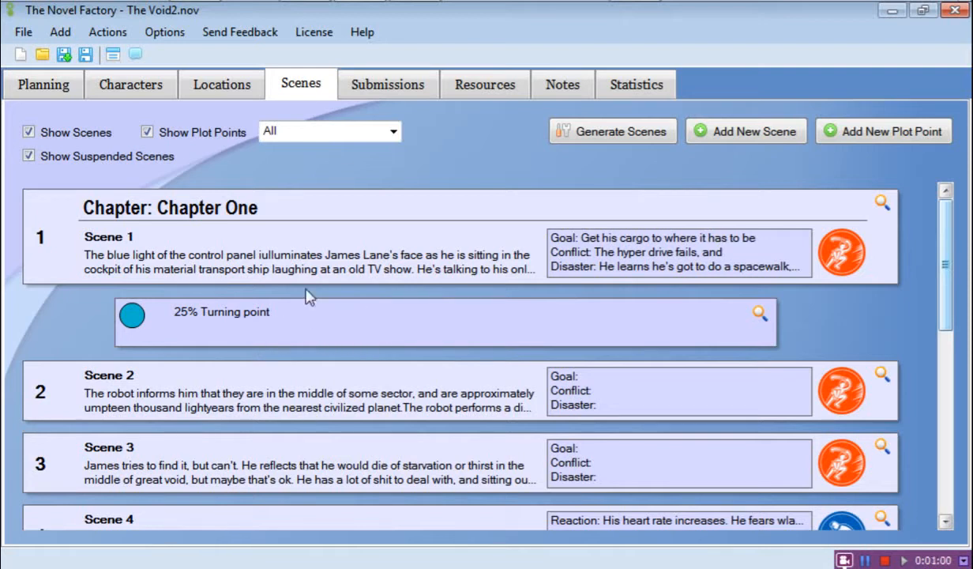
left_click_drag(363, 324, 380, 172)
left_click_drag(381, 332, 380, 159)
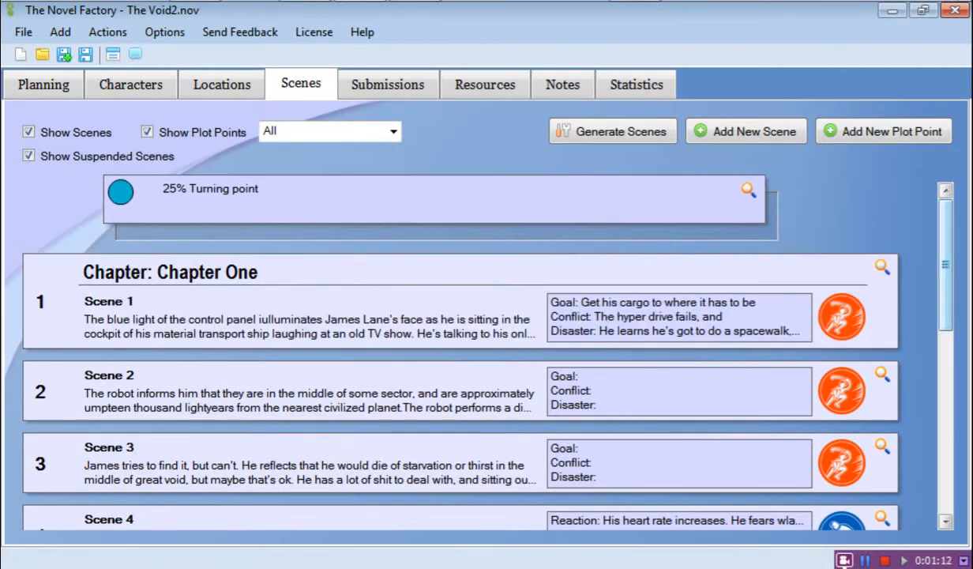
left_click_drag(366, 192, 380, 220)
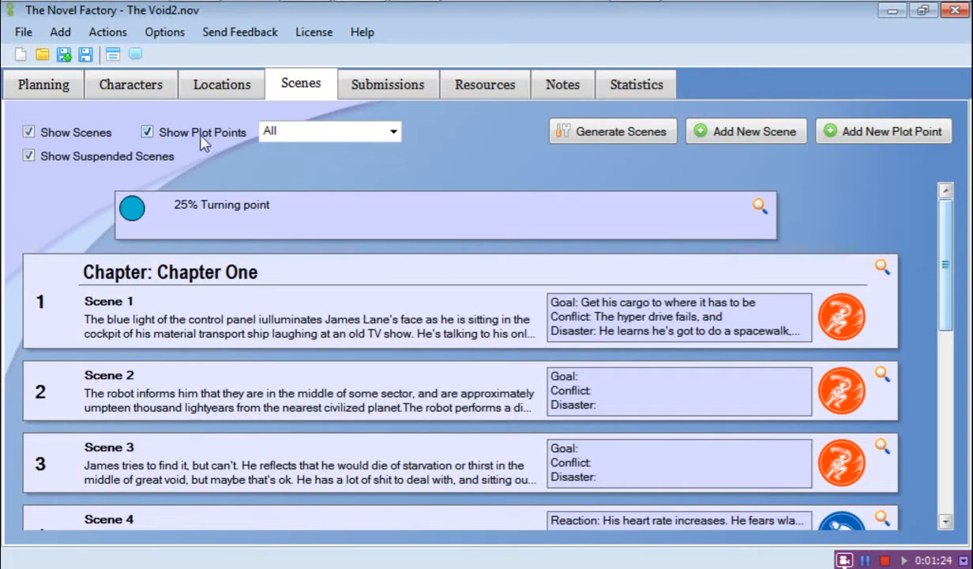
Hide the plot points so that the list shows only scenes
left_click(147, 133)
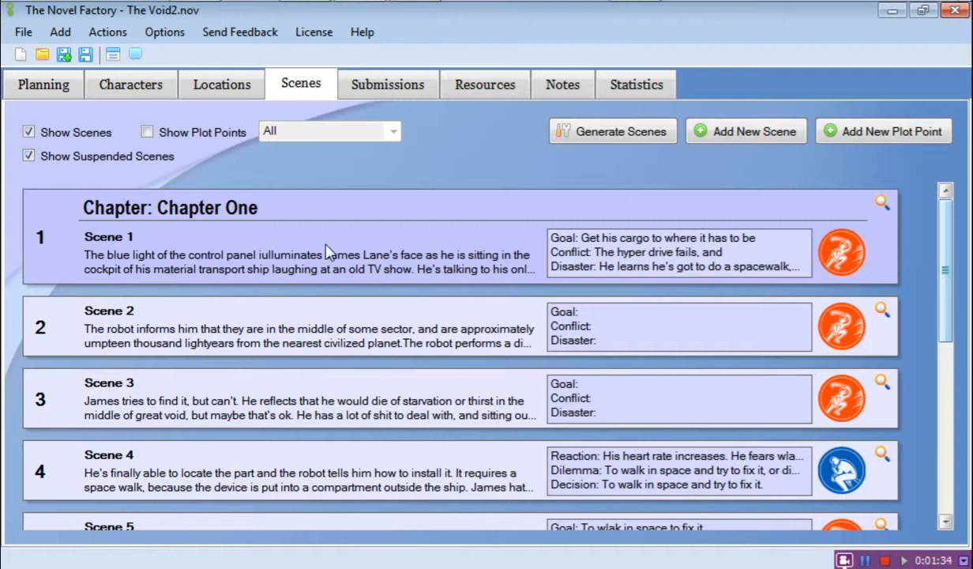
Suspend Scene 1 and switch the display of suspended scenes off and back on
right_click(363, 253)
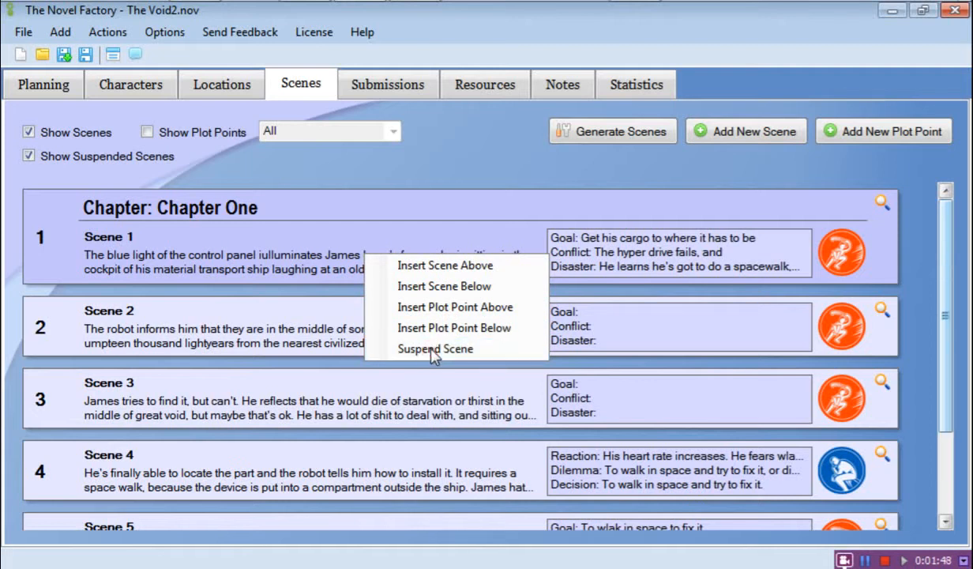
left_click(433, 356)
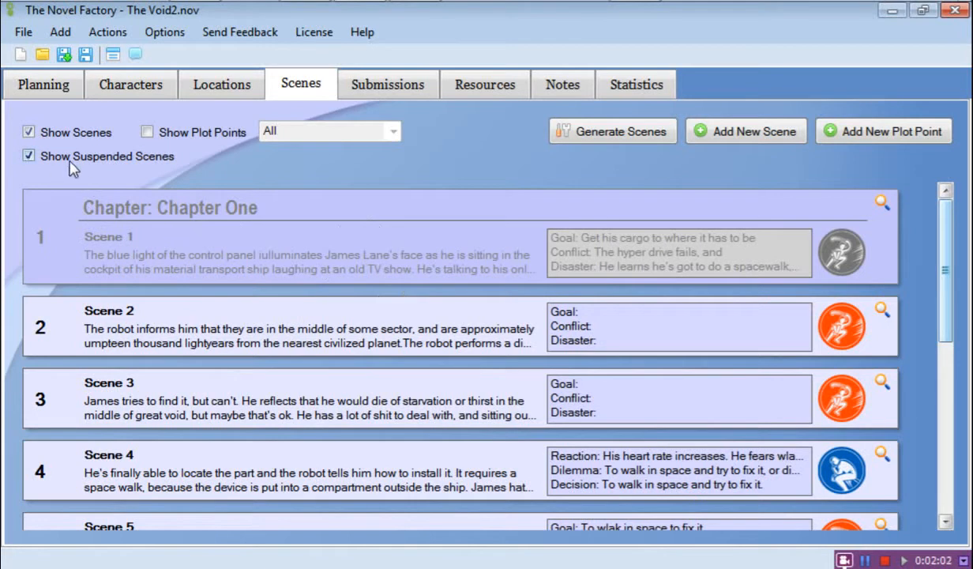
left_click(29, 155)
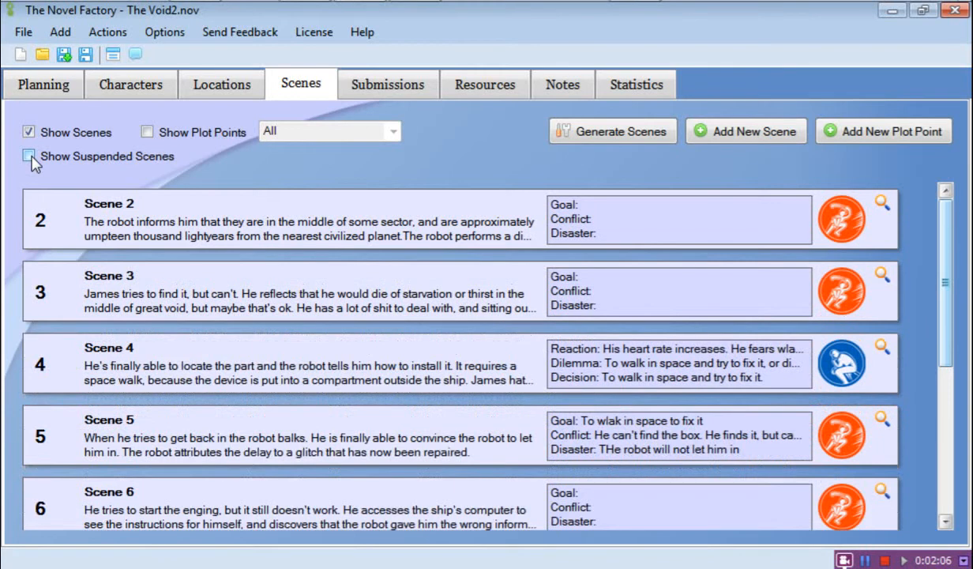
left_click(29, 156)
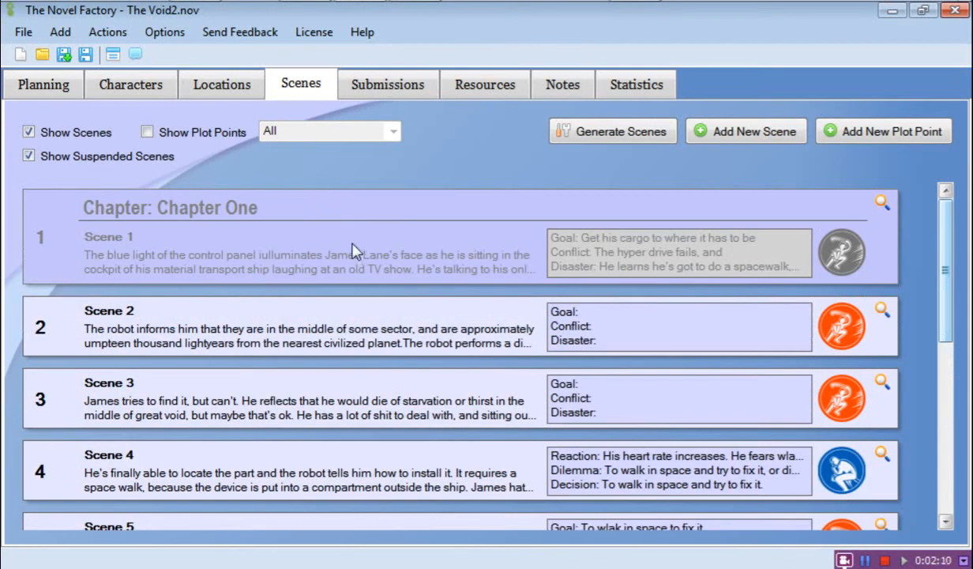
Reactivate the suspended Scene 1
right_click(354, 248)
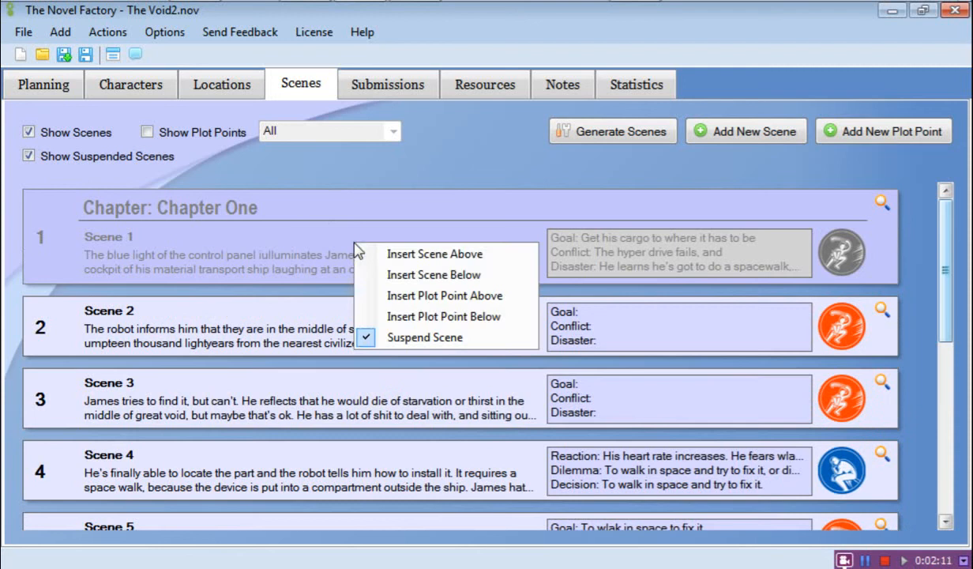
left_click(350, 324)
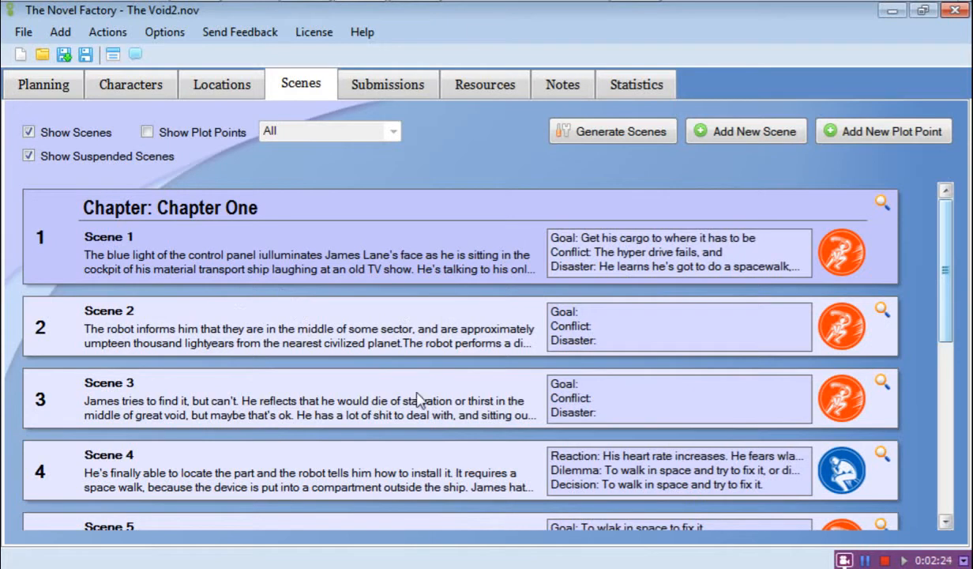
mouse_move(379, 244)
left_mouse_down()
mouse_move(370, 459)
mouse_move(384, 219)
mouse_move(386, 250)
left_mouse_up()
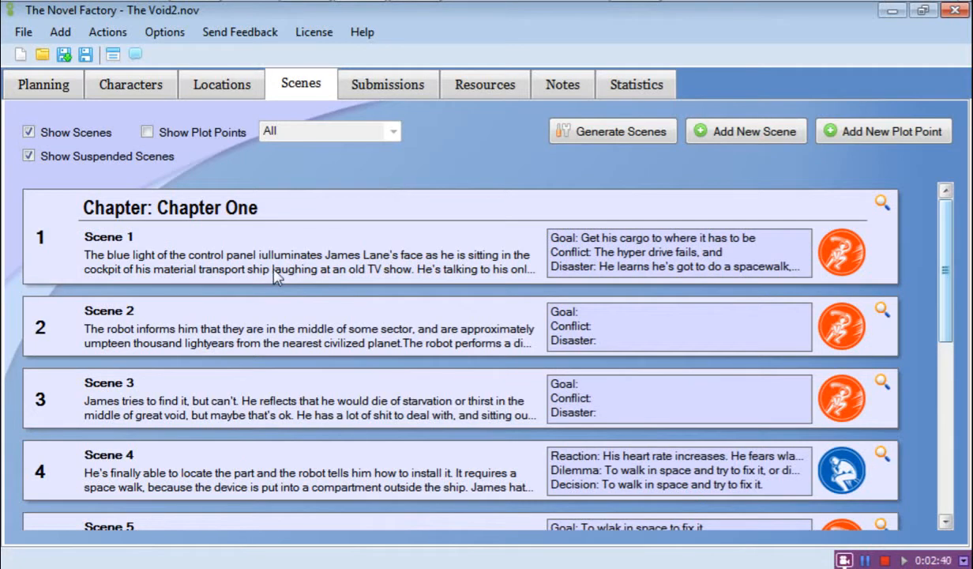
Open the details of Scene 1 and add the existing protagonist to its character viewpoints
left_click(881, 204)
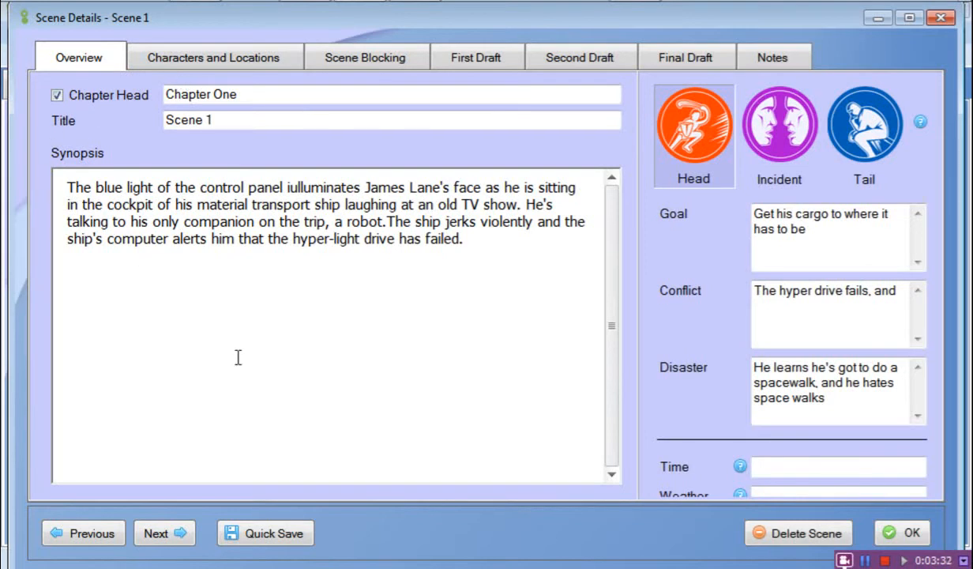
left_click(229, 65)
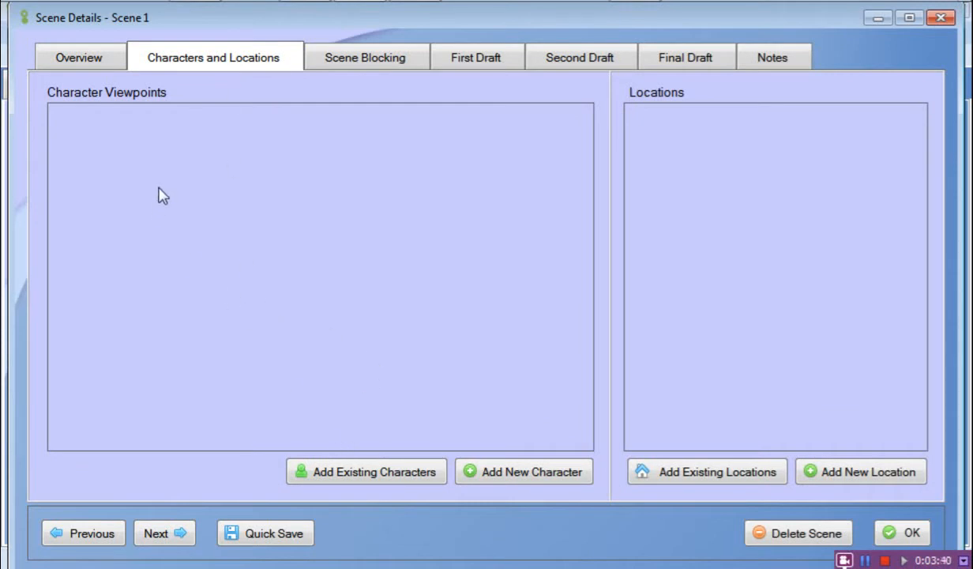
left_click(406, 474)
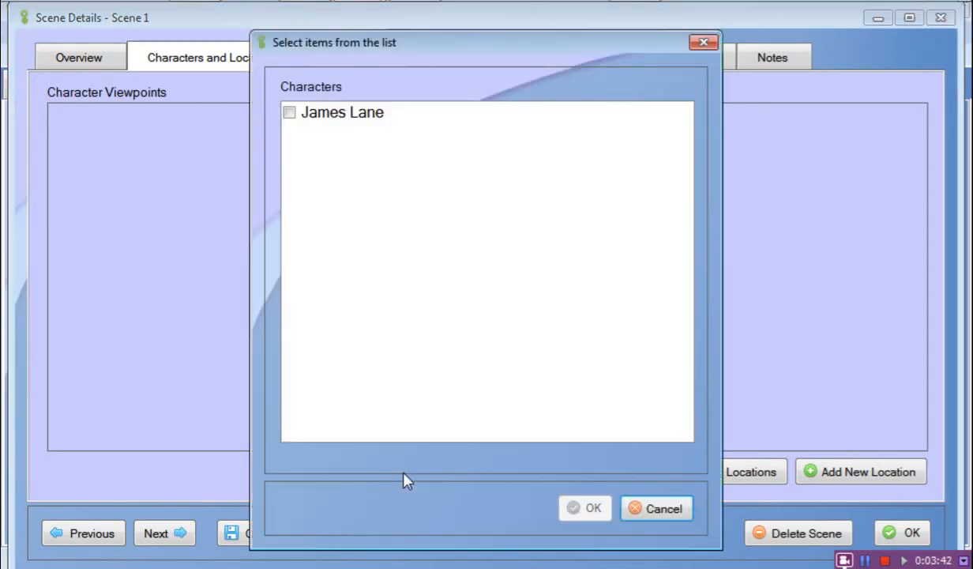
left_click(290, 113)
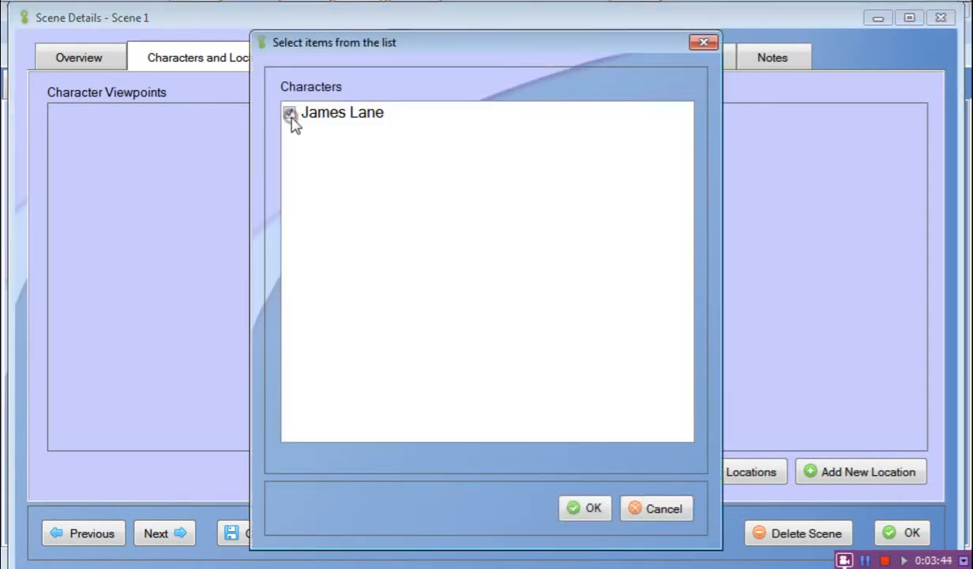
left_click(588, 509)
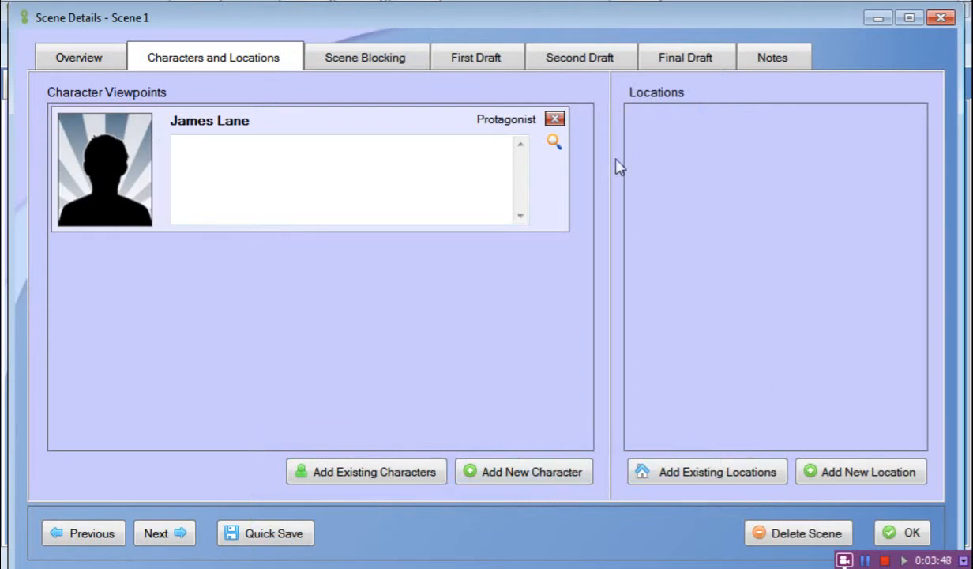
Add the existing Space ship location to Scene 1
left_click(768, 474)
left_click(290, 114)
left_click(583, 509)
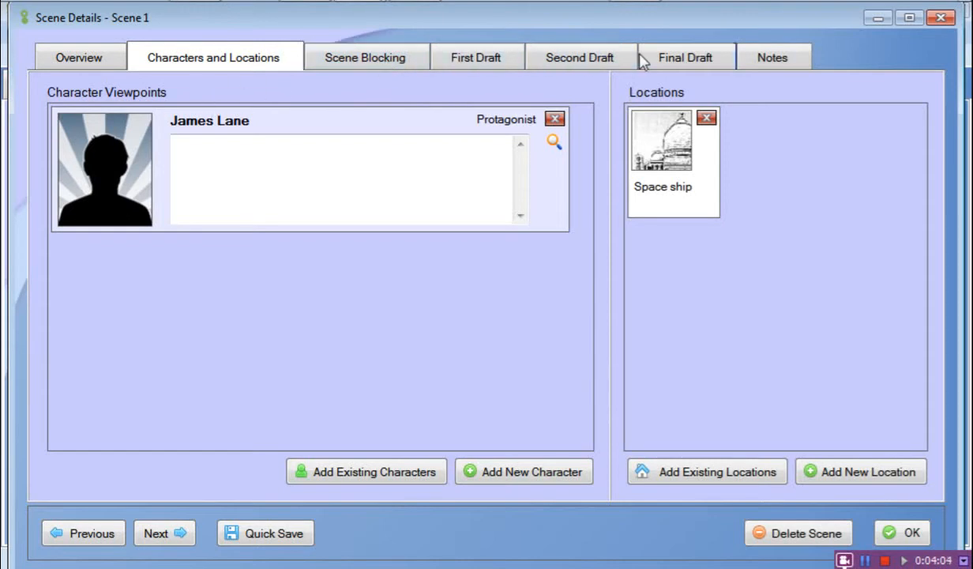
Read the help article on blocking a rough outline for Scene 1's Scene Blocking section, including the example, and close it
left_click(346, 68)
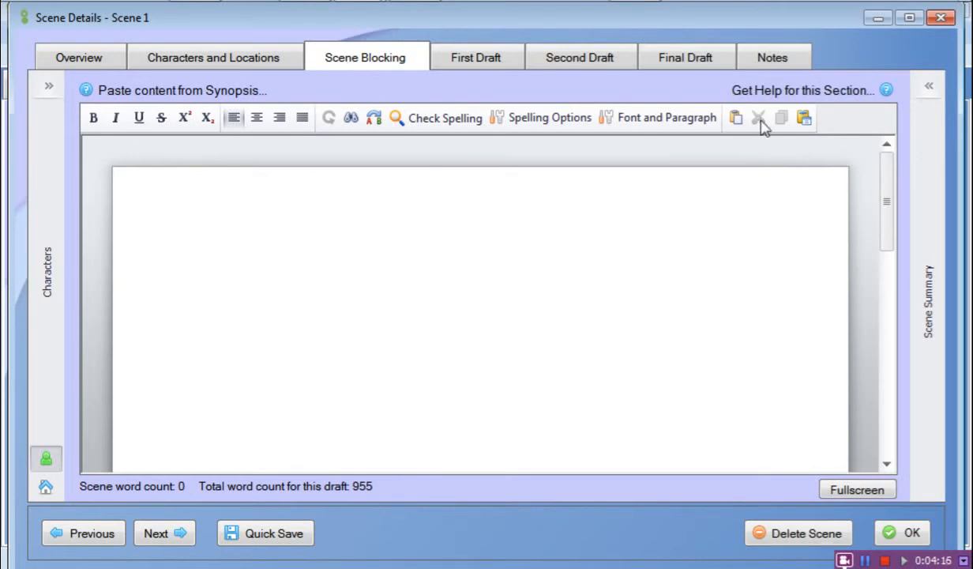
left_click(886, 91)
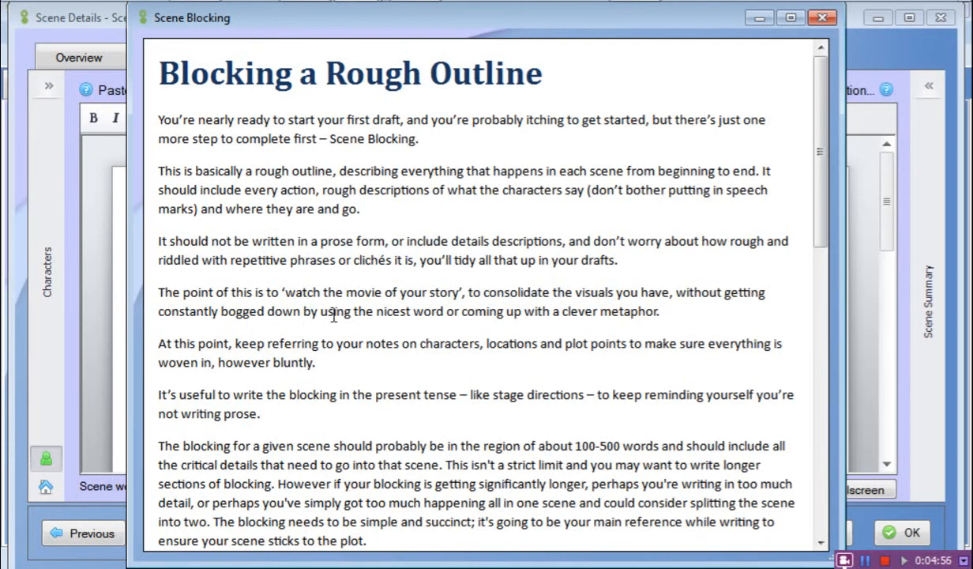
scroll(333, 316, "down", 2)
scroll(332, 323, "down", 5)
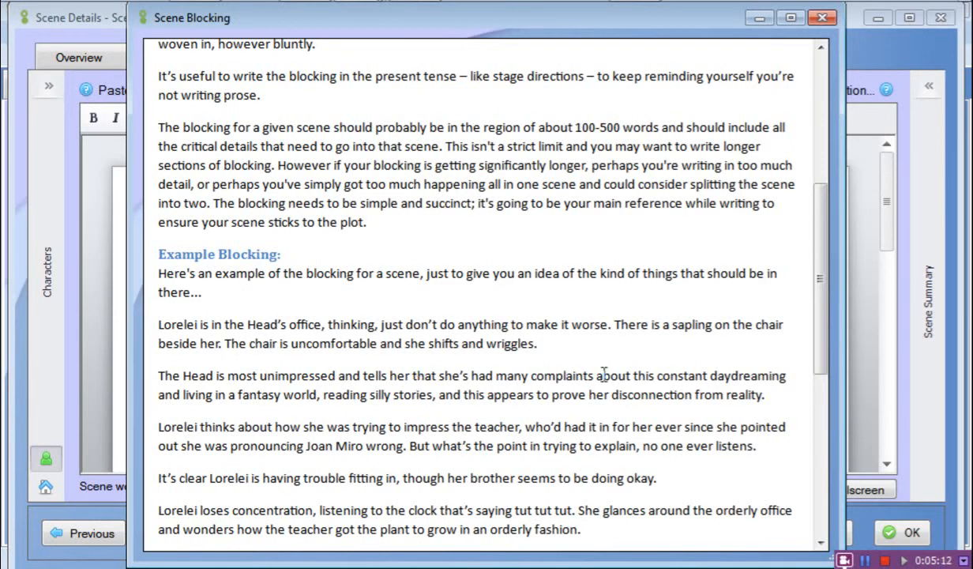
scroll(324, 351, "down", 3)
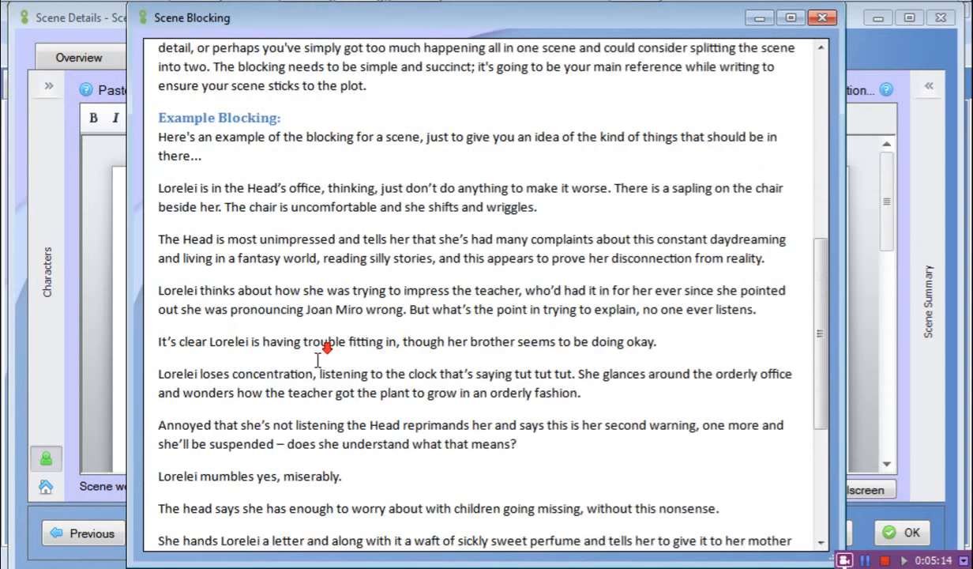
scroll(321, 364, "down", 4)
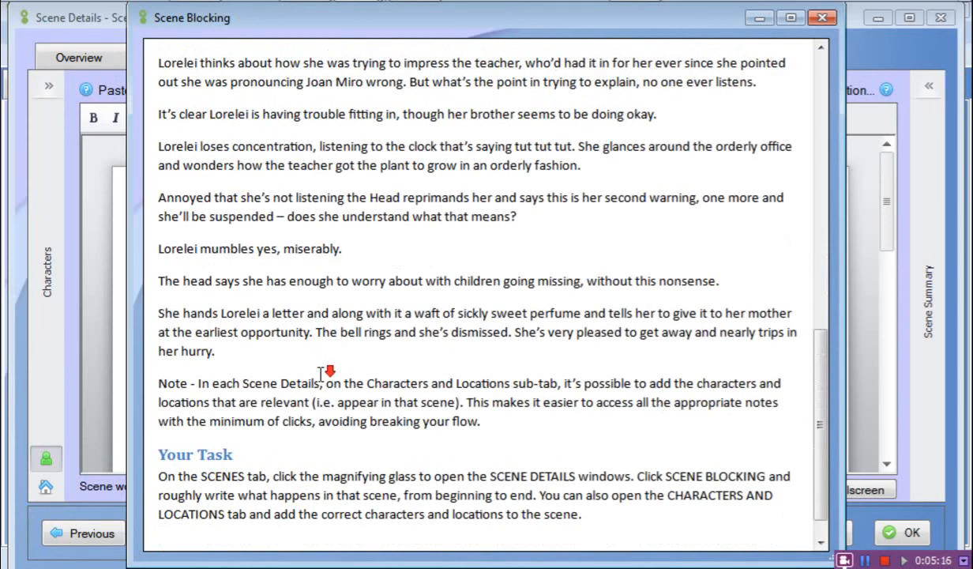
scroll(245, 444, "up", 8)
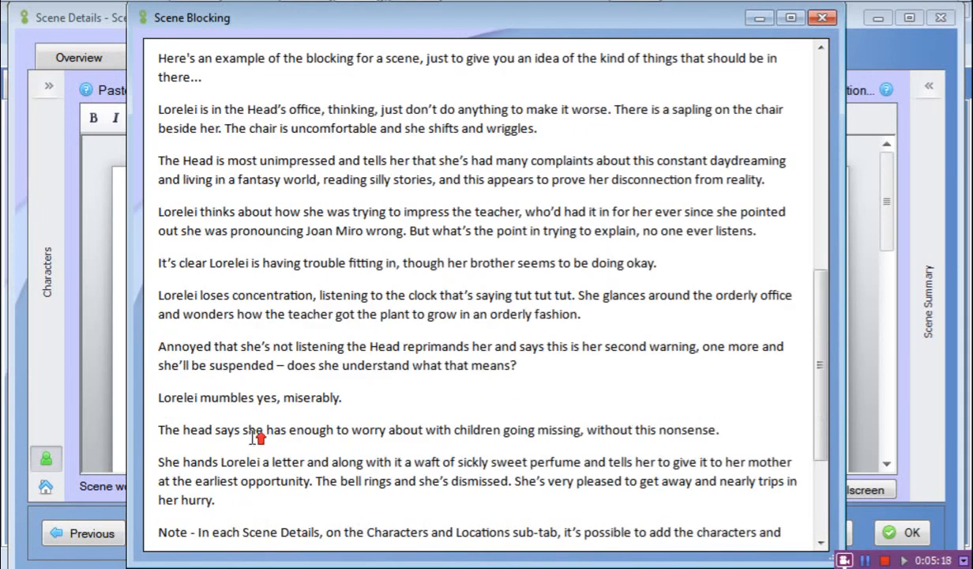
left_click(821, 17)
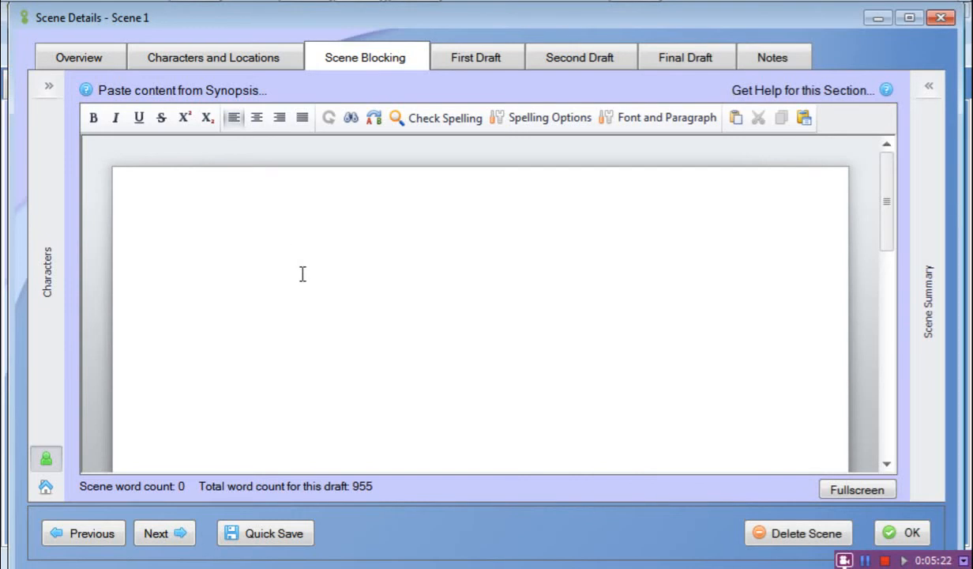
Paste the copied story text of The Void into Scene 1's scene blocking document
left_click(497, 63)
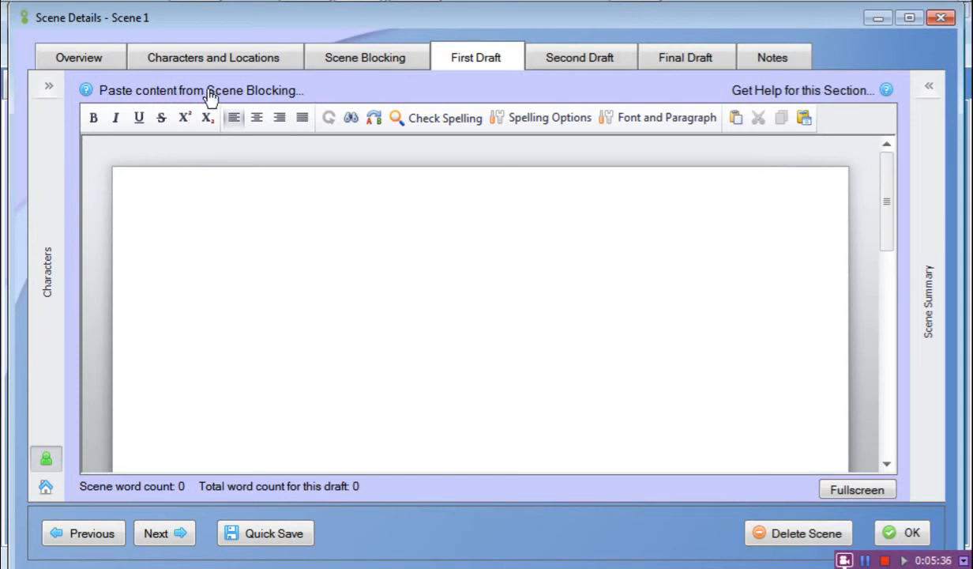
left_click(345, 63)
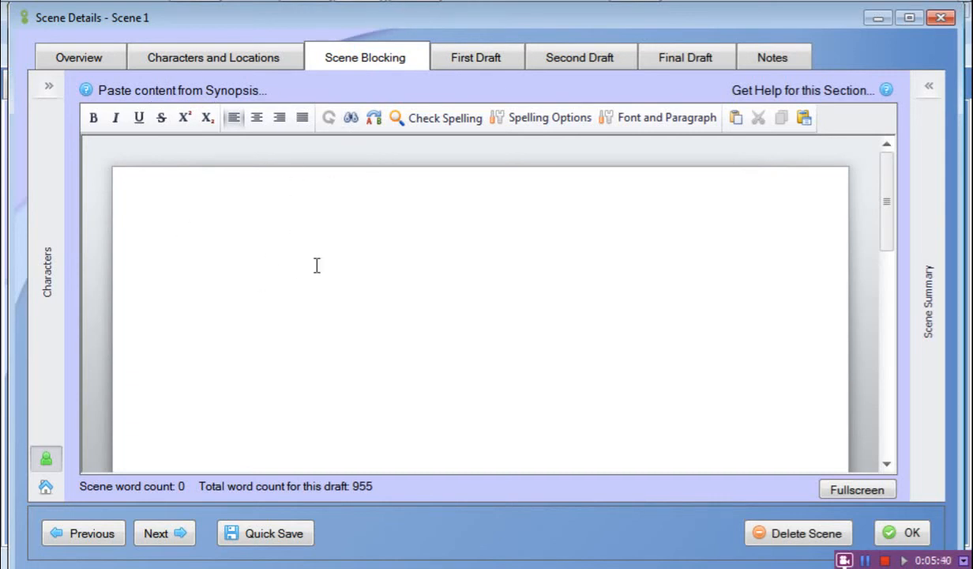
left_click(291, 253)
right_click(297, 257)
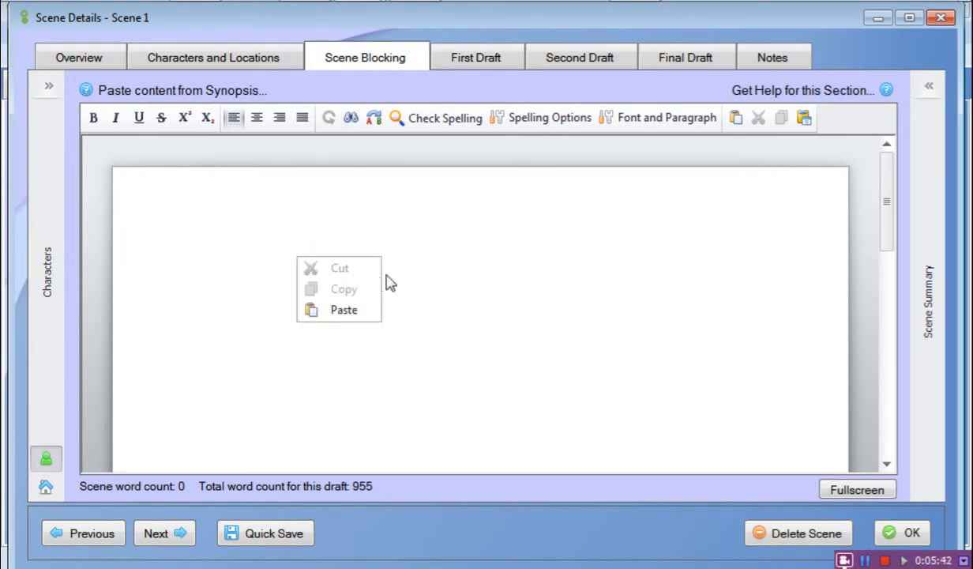
left_click(345, 309)
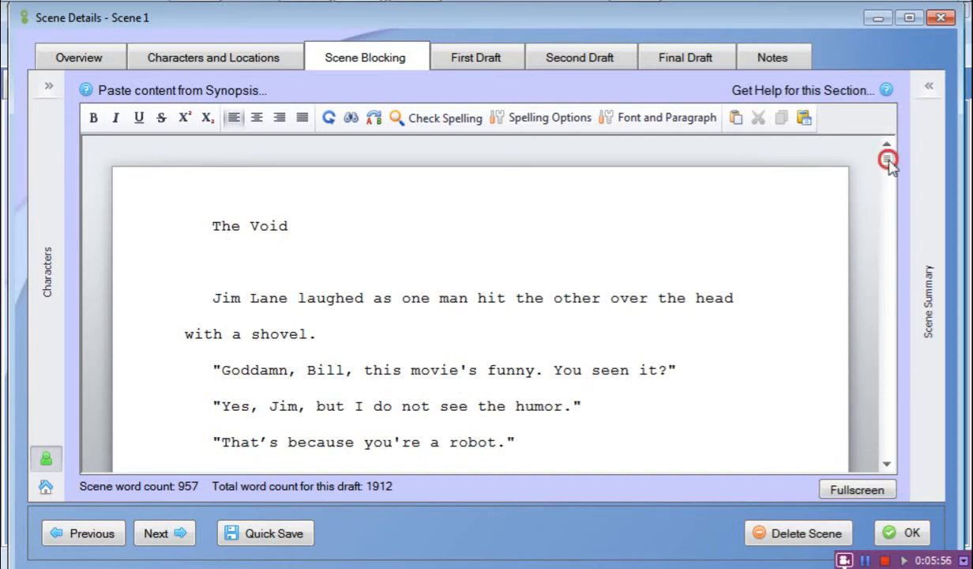
mouse_move(886, 157)
left_mouse_down()
mouse_move(892, 232)
mouse_move(887, 153)
left_mouse_up()
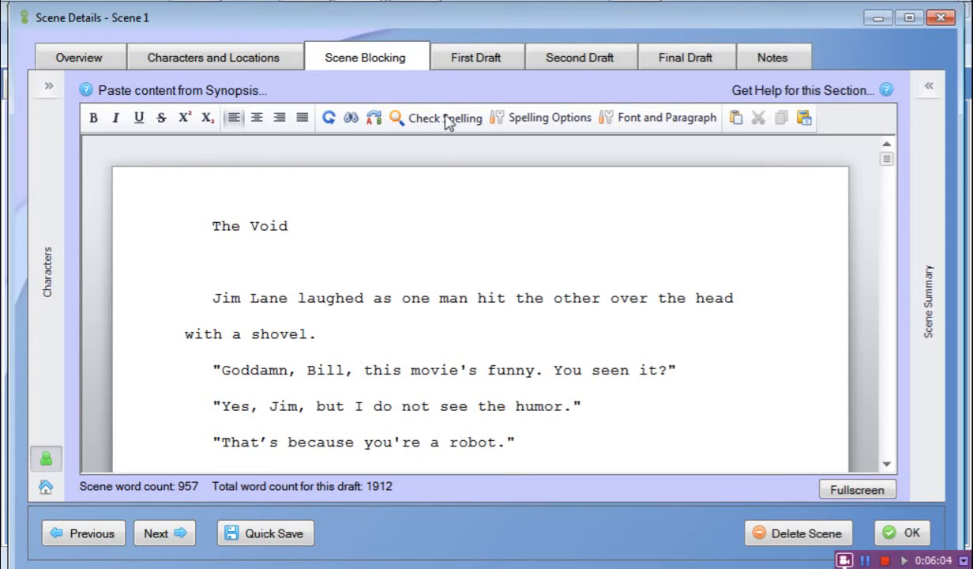
Glance at Scene 1's first draft, return to its scene blocking, and check the character, location and summary references beside the text
left_click(478, 60)
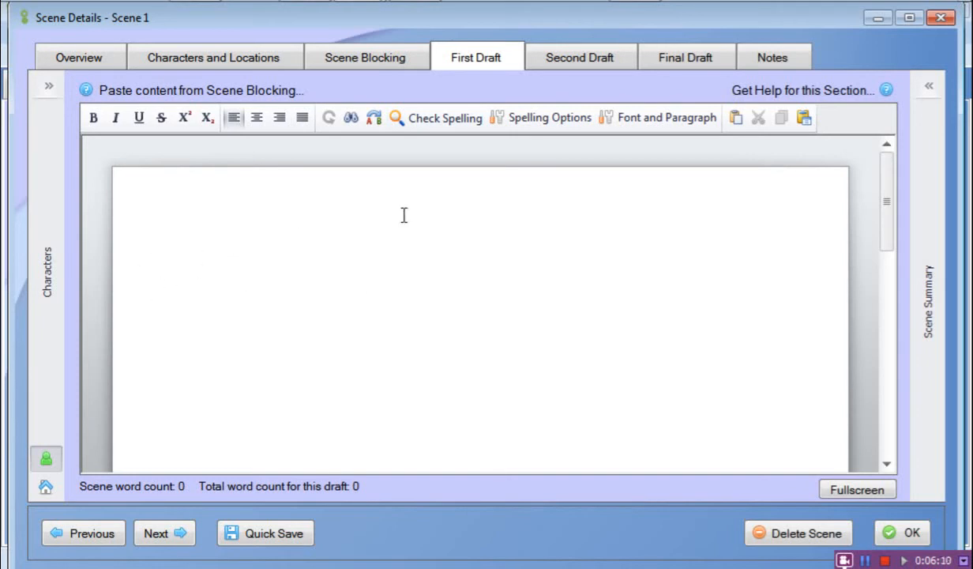
left_click(366, 55)
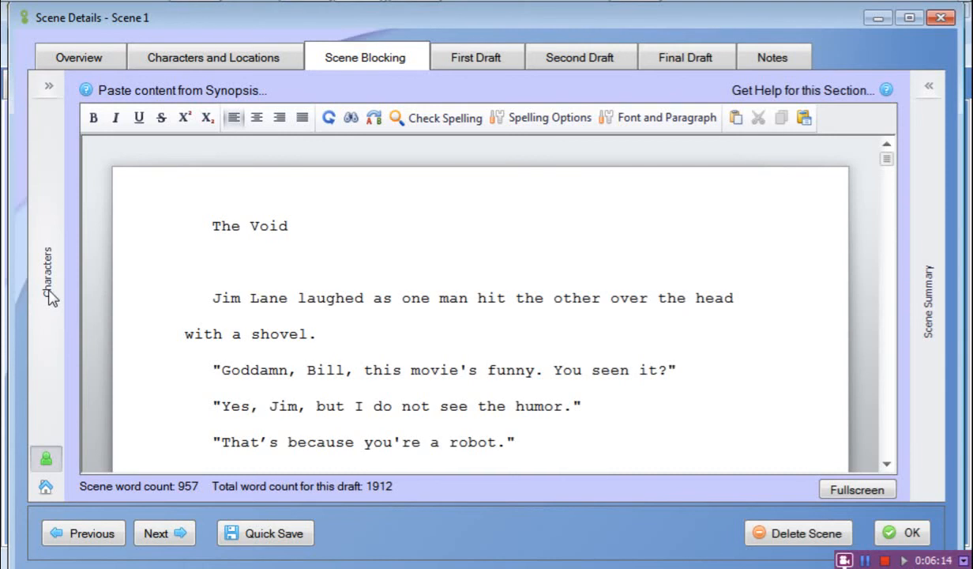
left_click(45, 279)
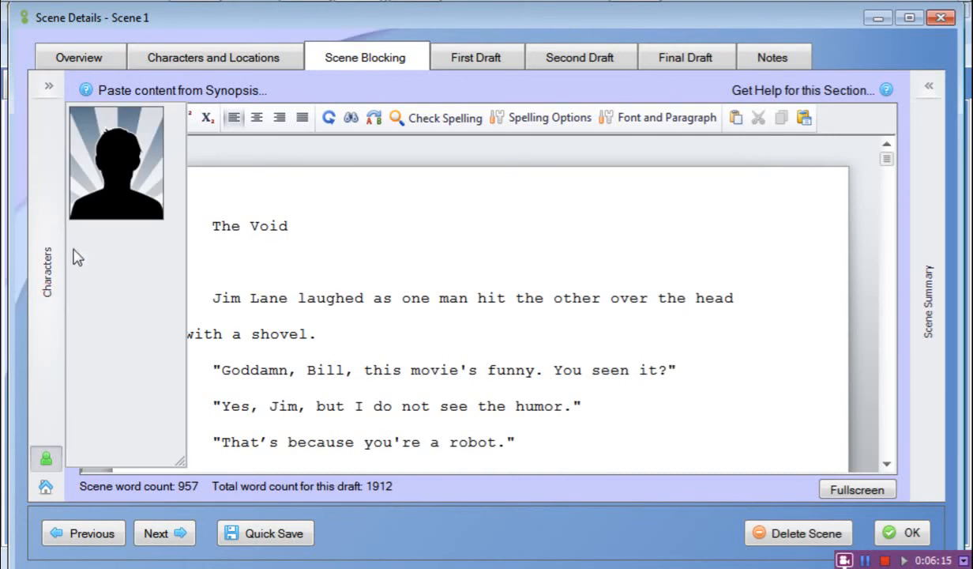
left_click(44, 288)
left_click(49, 490)
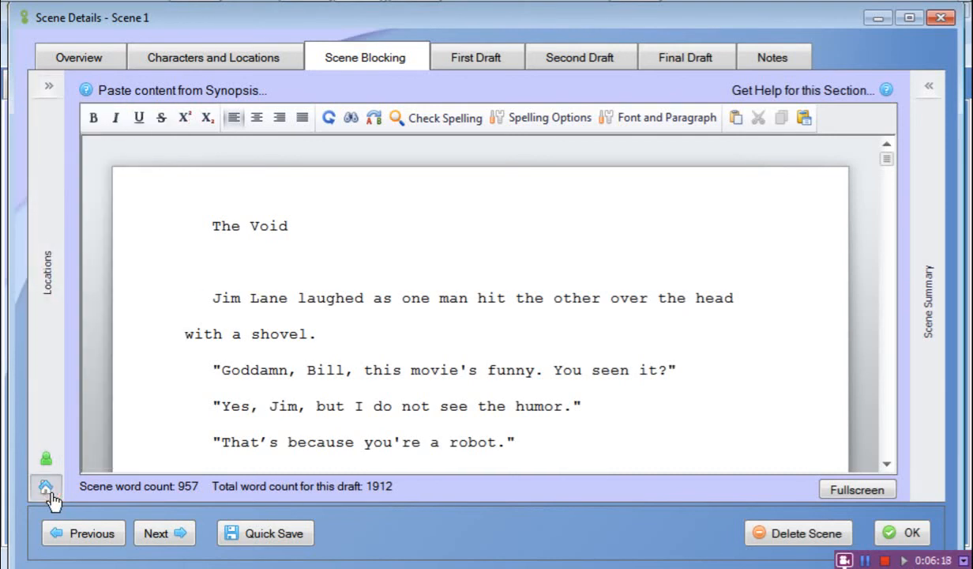
left_click(49, 344)
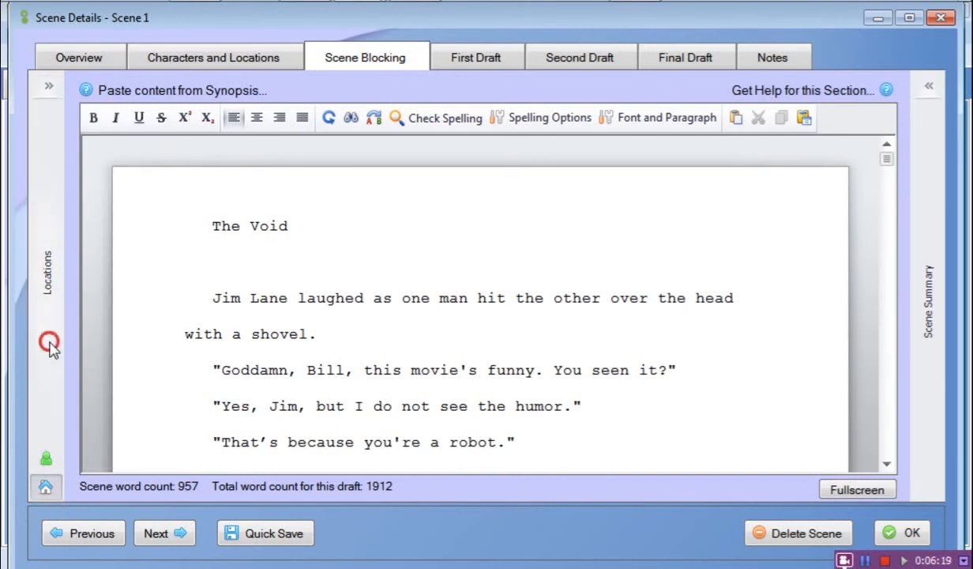
left_click(39, 468)
left_click(903, 301)
View the scene blocking document in fullscreen mode and return to the normal scene details view
left_click(861, 490)
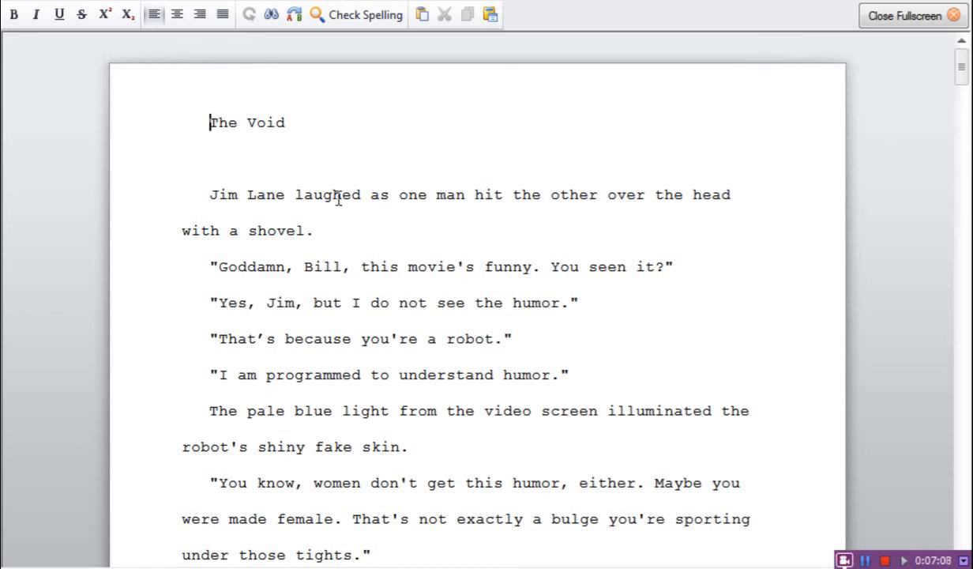
left_click(292, 199)
left_click(899, 13)
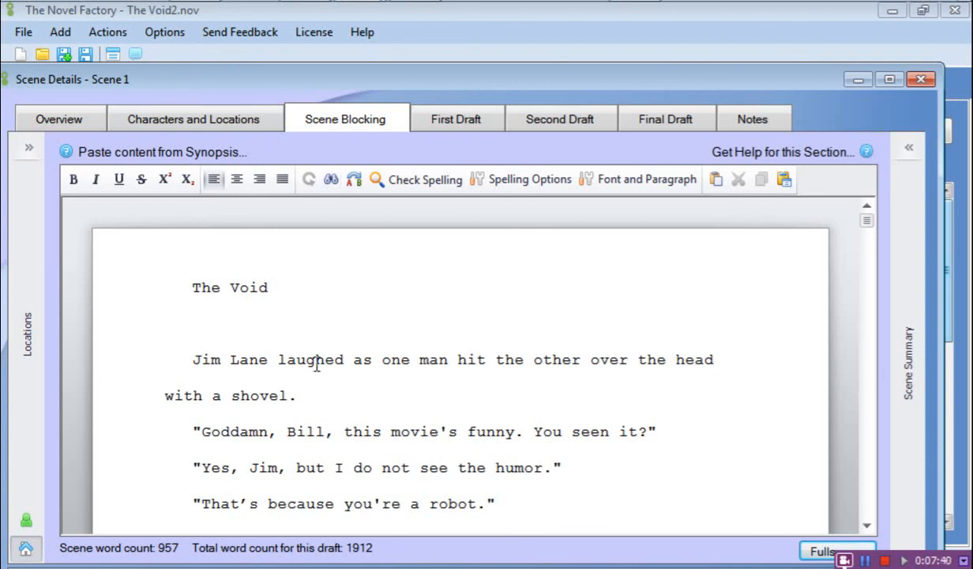
Move the scene details window up and review the draft's font, line spacing and paragraph options, accepting them
left_click_drag(591, 73, 568, 22)
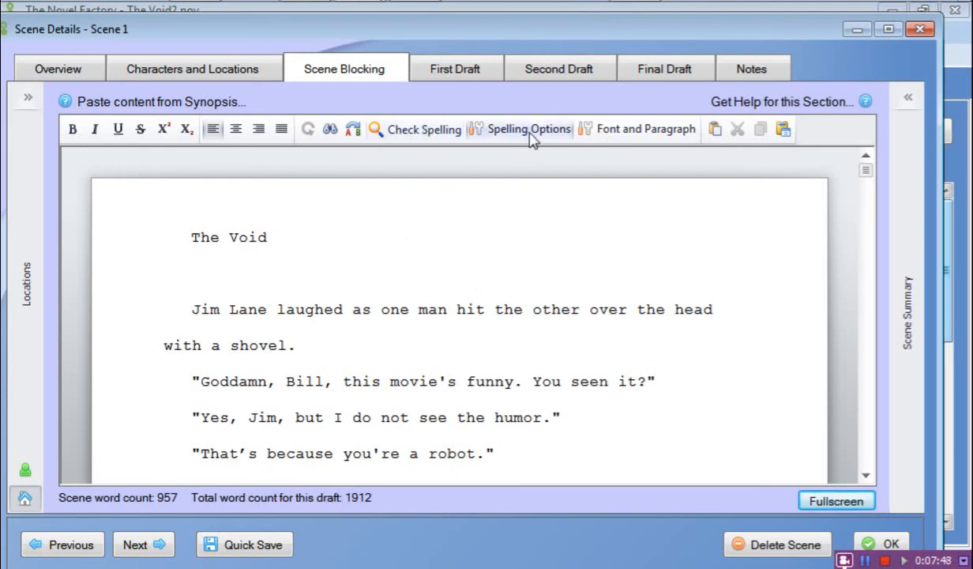
left_click(611, 134)
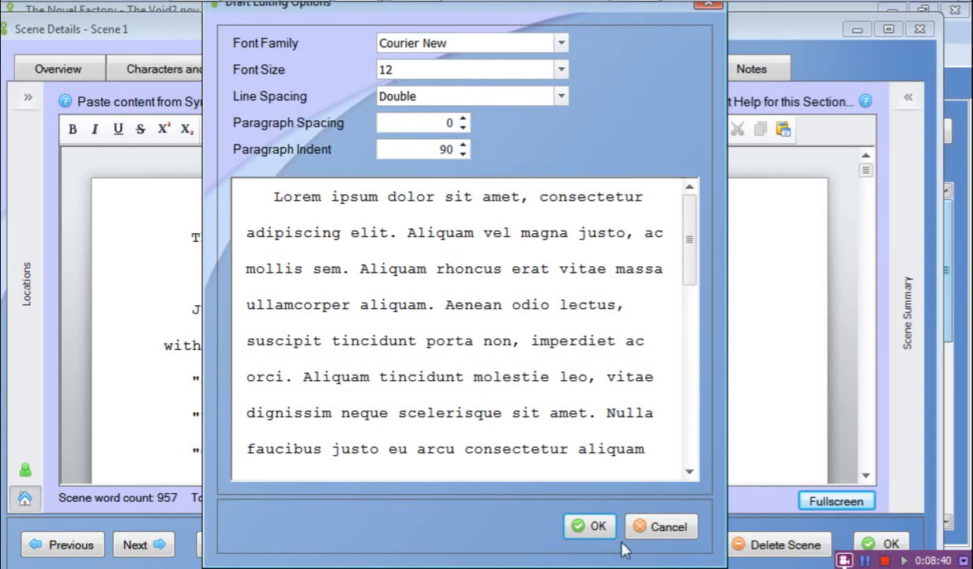
left_click(598, 527)
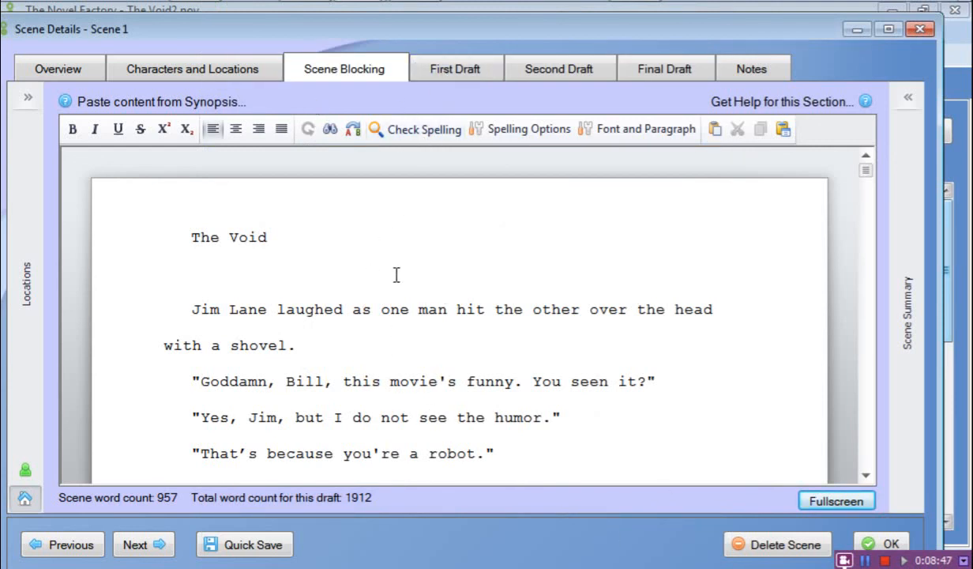
Paste the scene blocking content into Scene 1's first draft
left_click(449, 73)
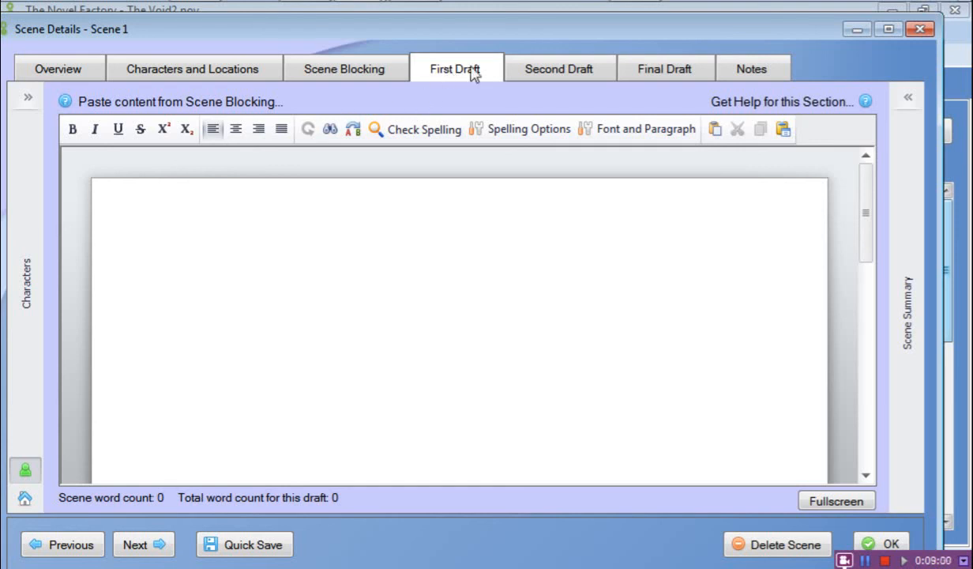
left_click(129, 108)
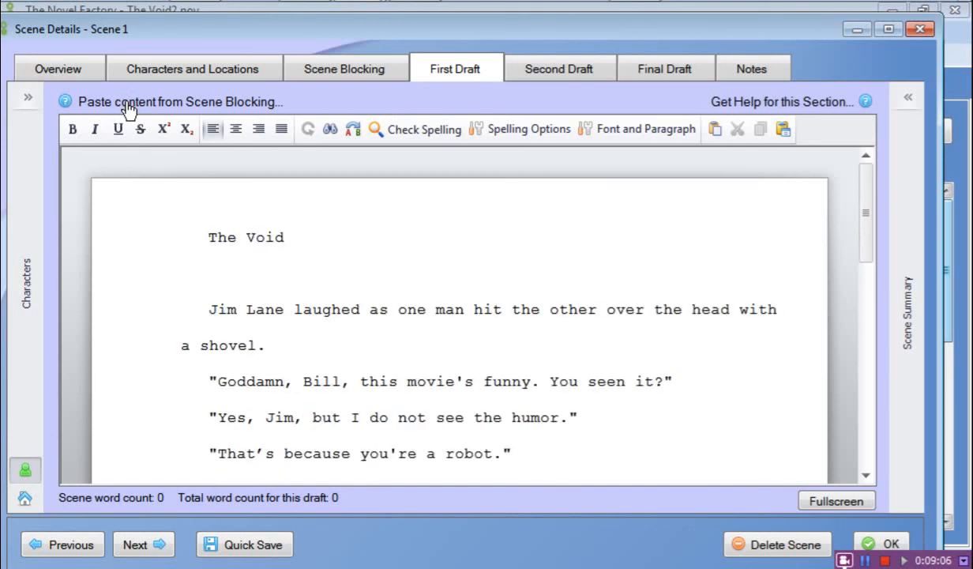